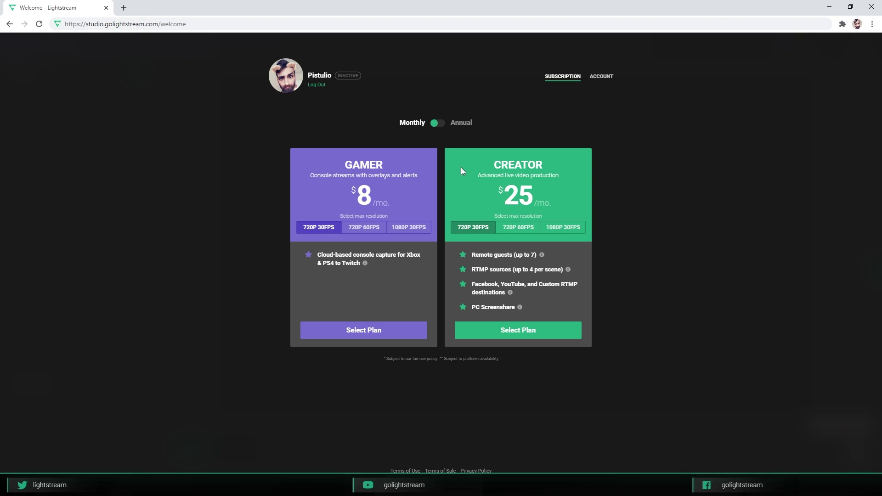
Choose 720p 60 FPS on the Gamer plan card and proceed with that plan.
{"action": "left_click", "coordinate": [366, 228]}
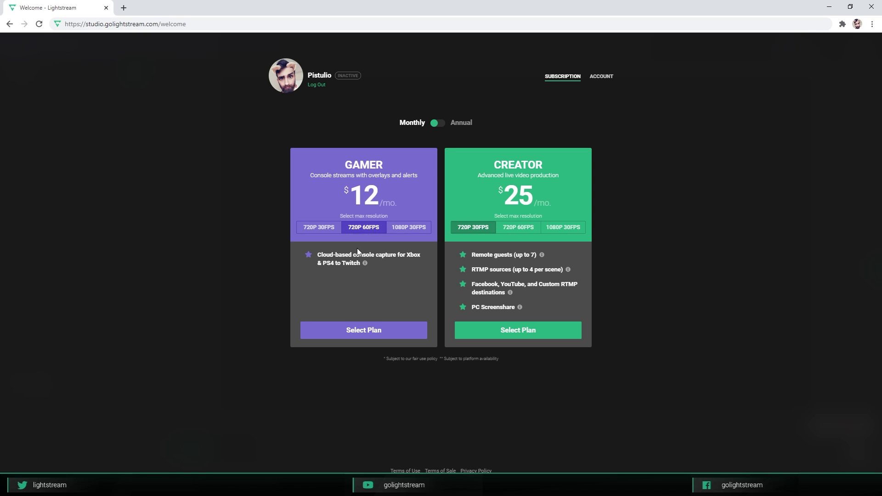
{"action": "left_click", "coordinate": [373, 336]}
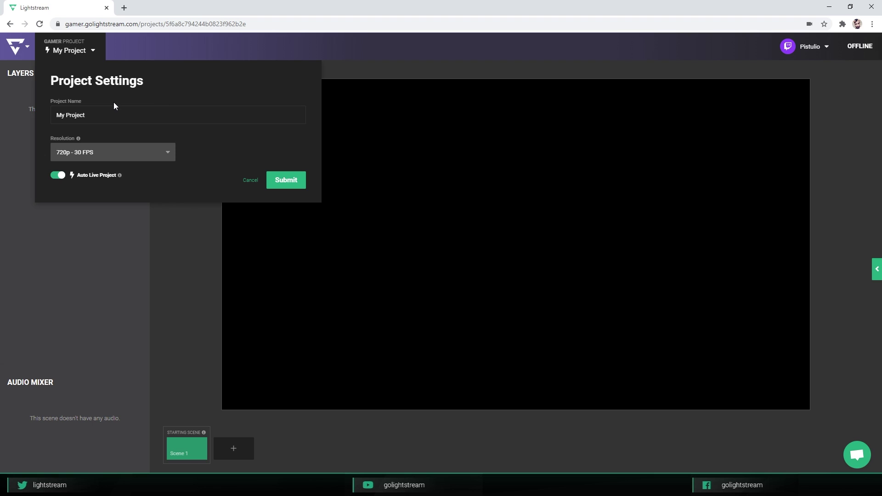
Rename the project 'PS4 - Ghost of Tsushima', pick 720p - 60 FPS resolution, and submit.
{"action": "double_click", "coordinate": [76, 115]}
{"action": "key", "text": "ctrl+a"}
{"action": "type", "text": "PS4 - Ghost of Tsushima"}
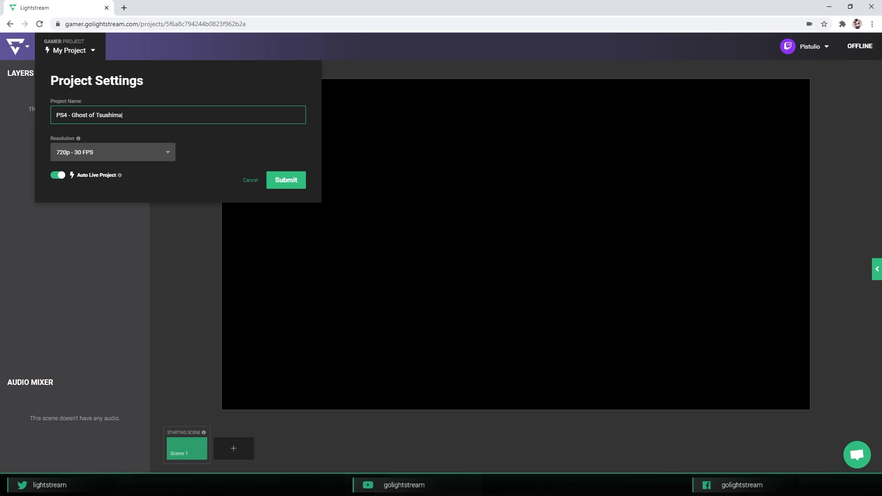
{"action": "left_click", "coordinate": [167, 157]}
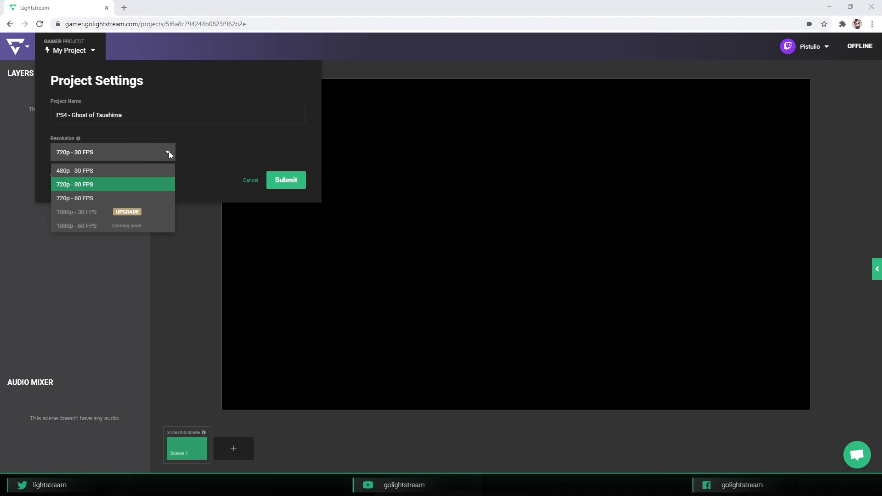
{"action": "left_click", "coordinate": [114, 198]}
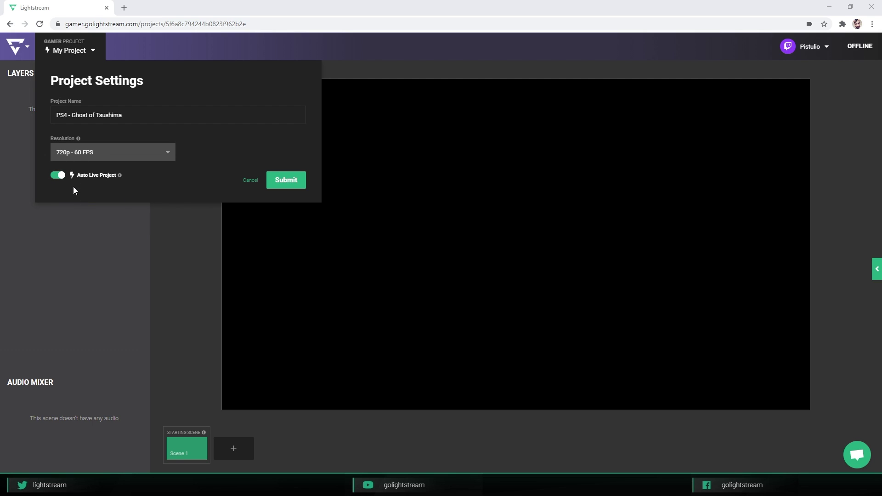
{"action": "left_click", "coordinate": [294, 182]}
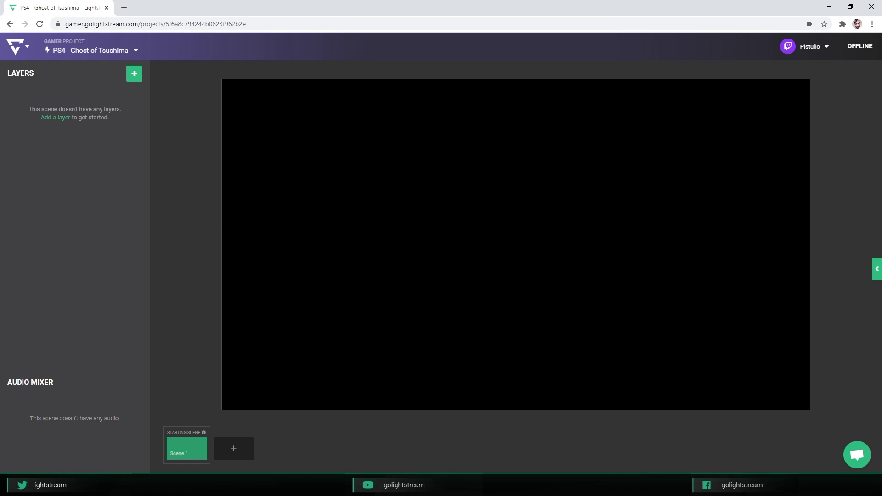
Add a Game Source layer for the console feed and lock it in place.
{"action": "left_click", "coordinate": [134, 74]}
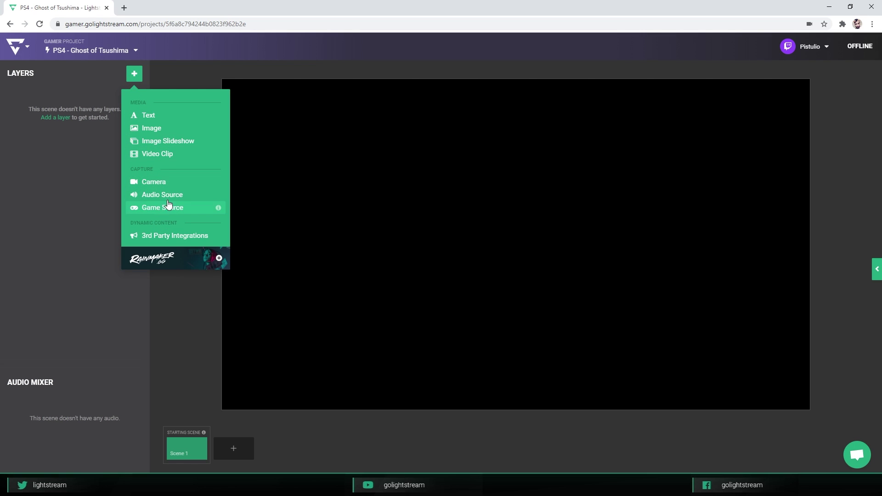
{"action": "mouse_move", "coordinate": [220, 212]}
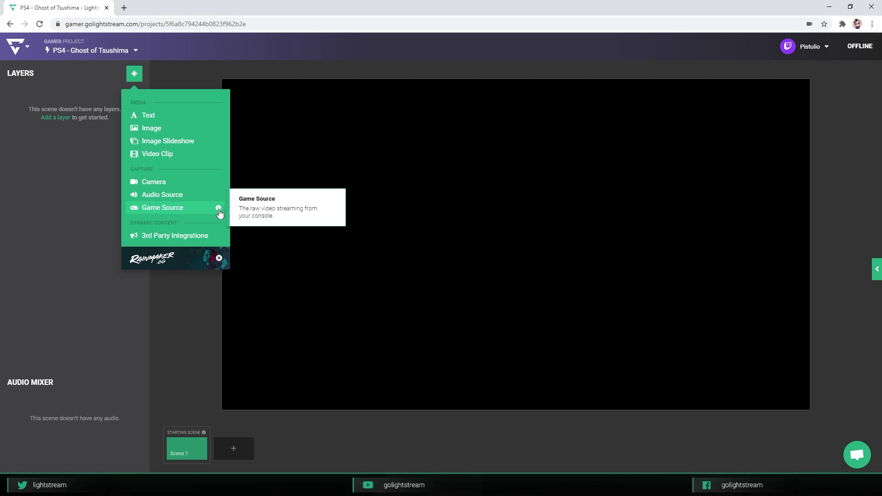
{"action": "left_click", "coordinate": [177, 212]}
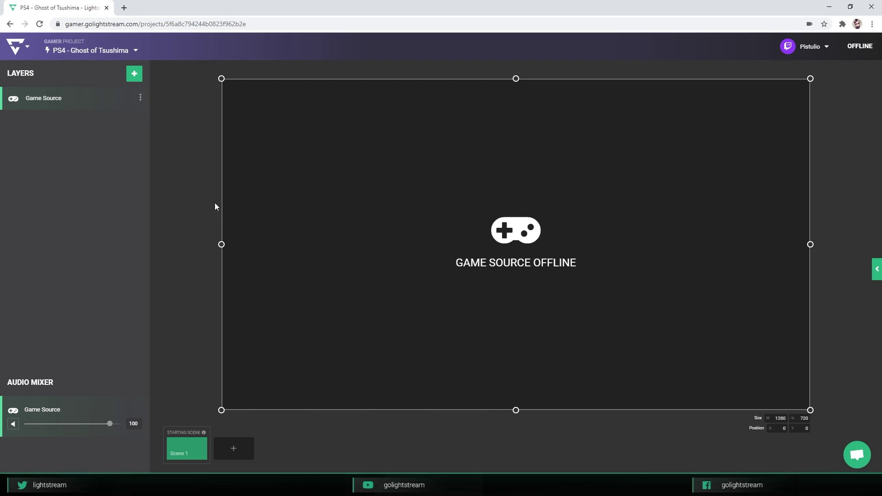
{"action": "left_click", "coordinate": [140, 99]}
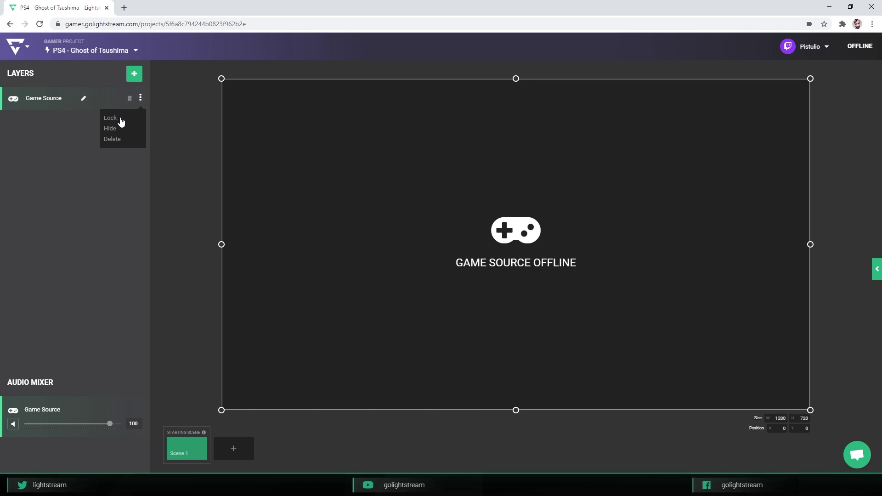
{"action": "left_click", "coordinate": [120, 123]}
{"action": "left_click", "coordinate": [164, 121]}
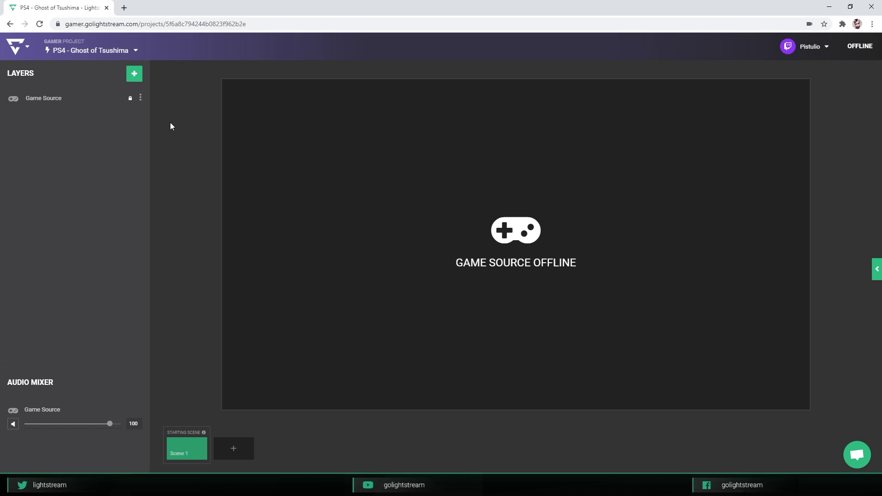
Add TwitchHandle.png as an image layer and drag it to the canvas's bottom-left corner.
{"action": "left_click", "coordinate": [134, 75]}
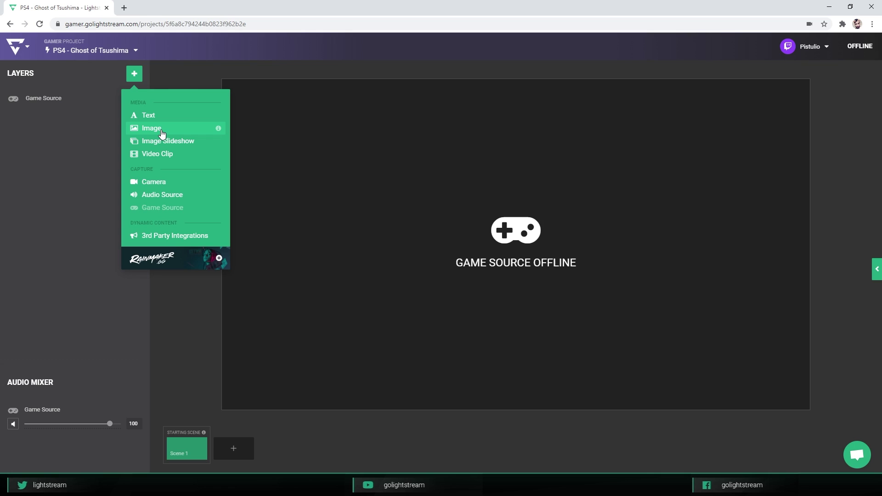
{"action": "left_click", "coordinate": [207, 131]}
{"action": "left_click", "coordinate": [105, 168]}
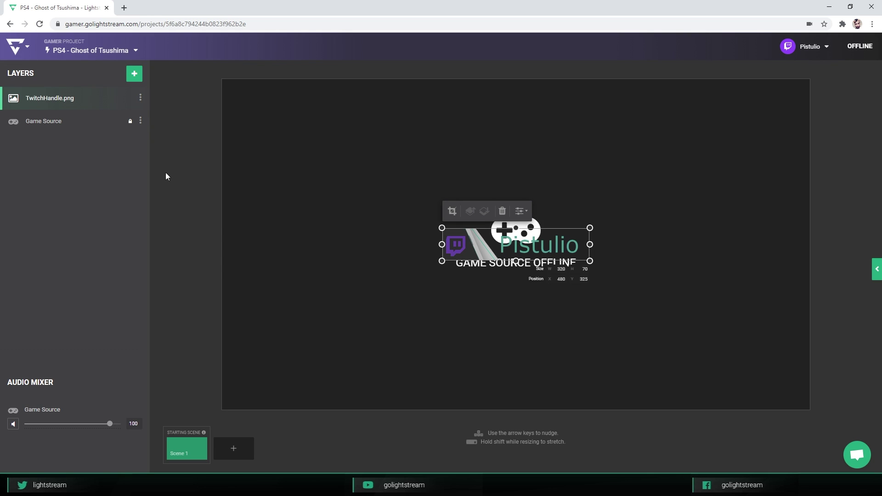
{"action": "left_click_drag", "start_coordinate": [502, 249], "coordinate": [282, 375]}
{"action": "left_click", "coordinate": [178, 237]}
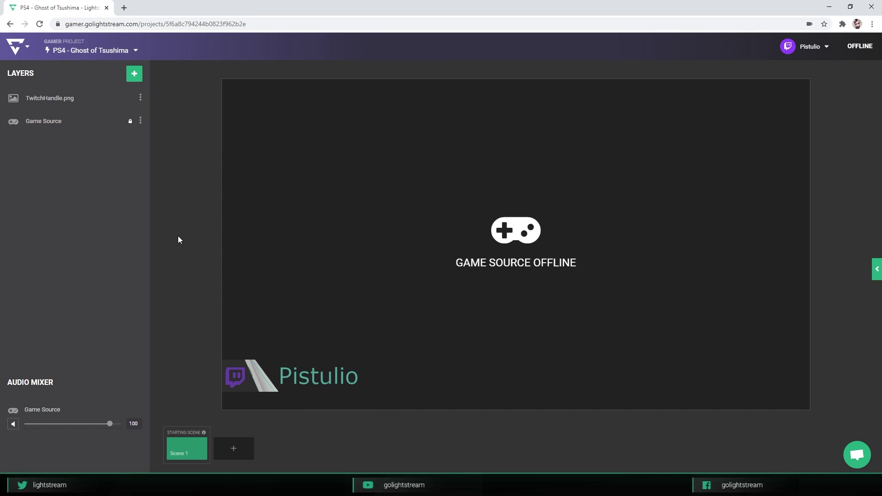
Browse the 3rd Party Integrations layer options, then close the list.
{"action": "left_click", "coordinate": [134, 75]}
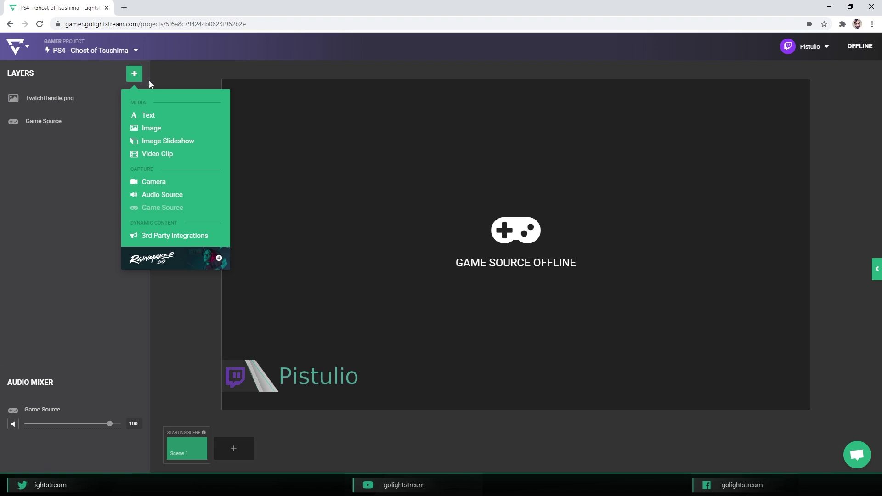
{"action": "mouse_move", "coordinate": [219, 239]}
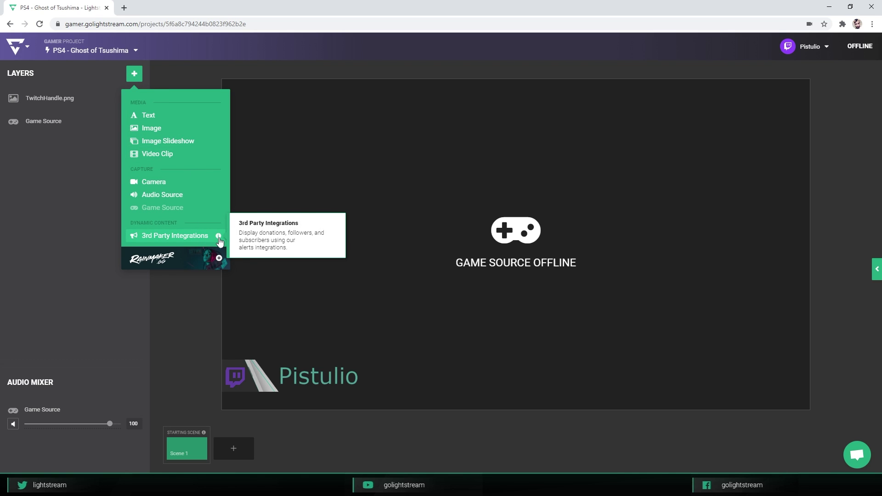
{"action": "left_click", "coordinate": [190, 237]}
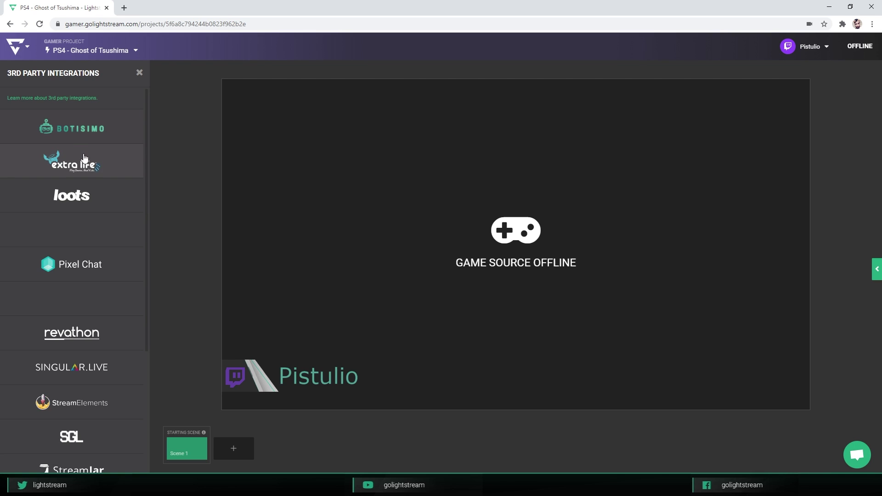
{"action": "scroll", "coordinate": [94, 165], "scroll_direction": "down", "scroll_amount": 3}
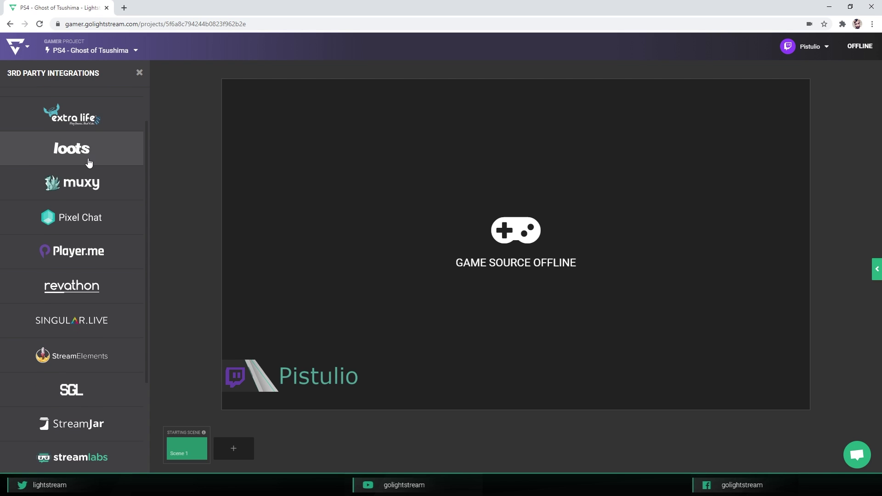
{"action": "scroll", "coordinate": [92, 175], "scroll_direction": "down", "scroll_amount": 3}
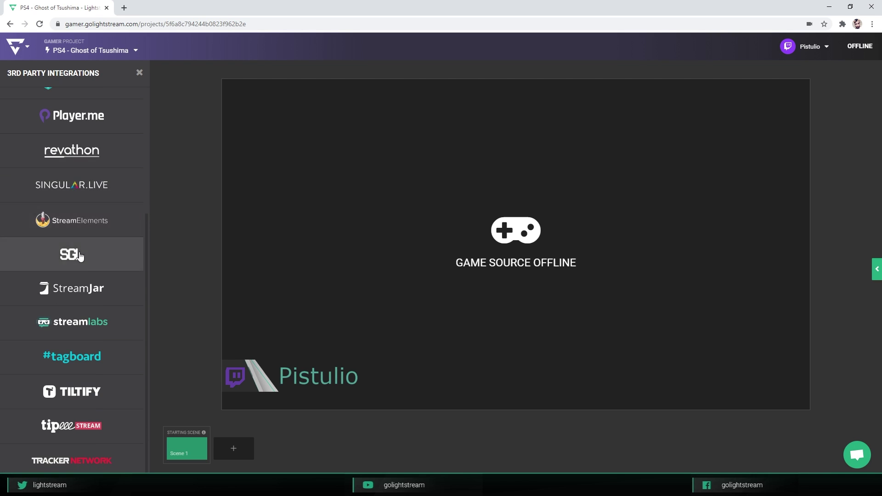
{"action": "scroll", "coordinate": [90, 232], "scroll_direction": "up", "scroll_amount": 5}
{"action": "left_click", "coordinate": [139, 72]}
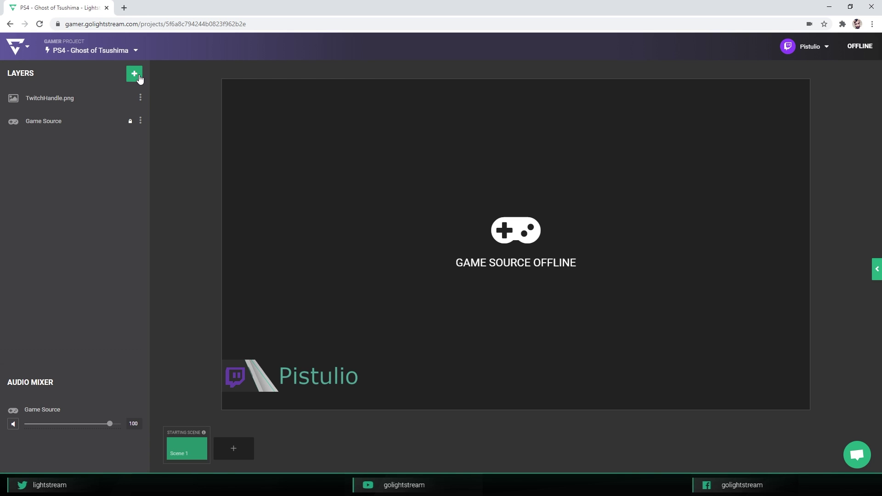
Add a Rainmaker.gg layer and copy the Couch Project - 1080p overlay link from Rainmaker.
{"action": "left_click", "coordinate": [136, 79]}
{"action": "mouse_move", "coordinate": [208, 260]}
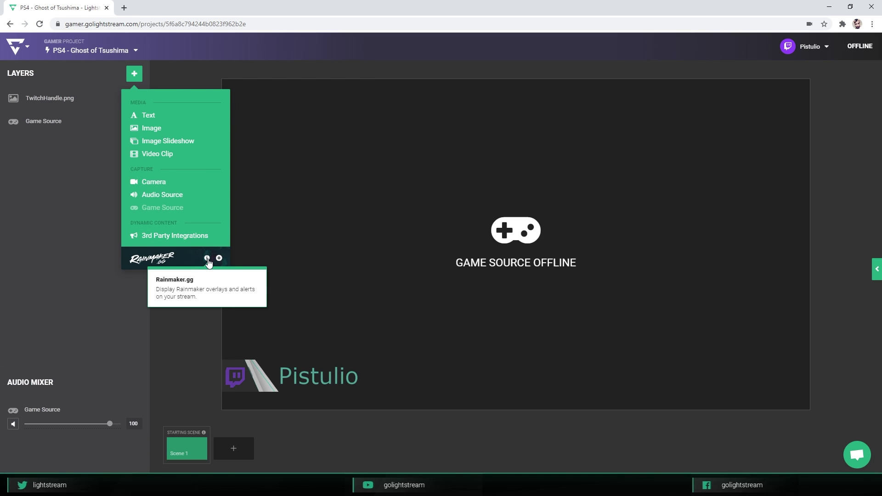
{"action": "left_click", "coordinate": [167, 260]}
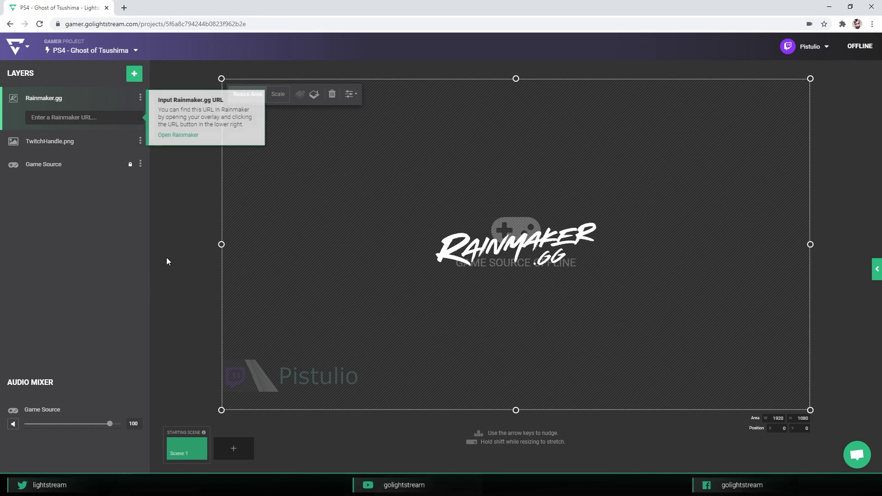
{"action": "left_click", "coordinate": [173, 136]}
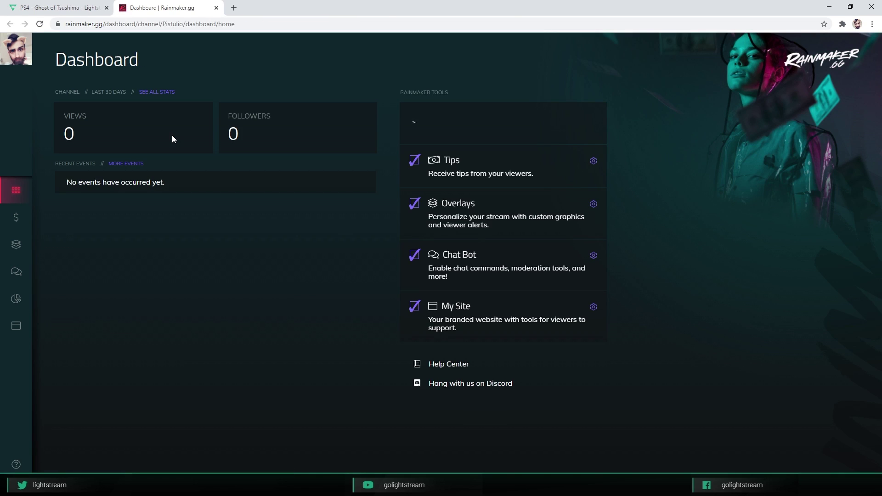
{"action": "left_click", "coordinate": [18, 247]}
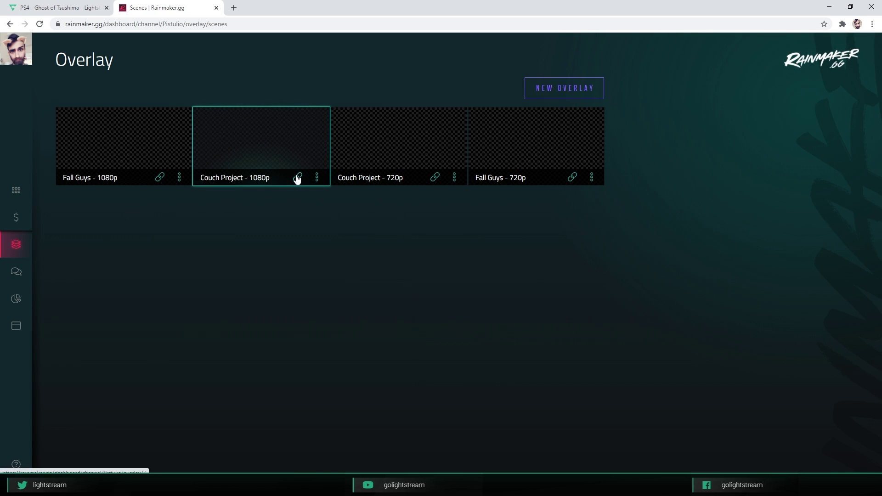
{"action": "left_click", "coordinate": [298, 177]}
Paste the copied Rainmaker overlay link into the Rainmaker.gg layer's URL field.
{"action": "left_click", "coordinate": [86, 8]}
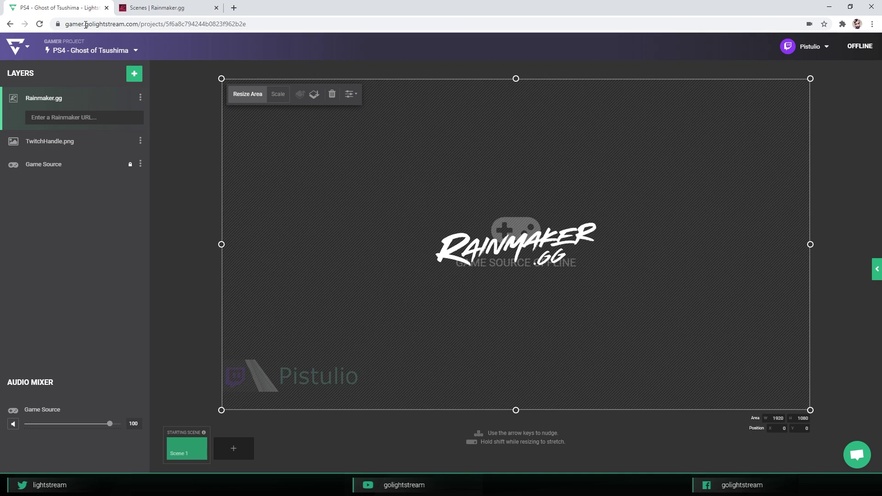
{"action": "left_click", "coordinate": [74, 118]}
{"action": "key", "text": "ctrl+v"}
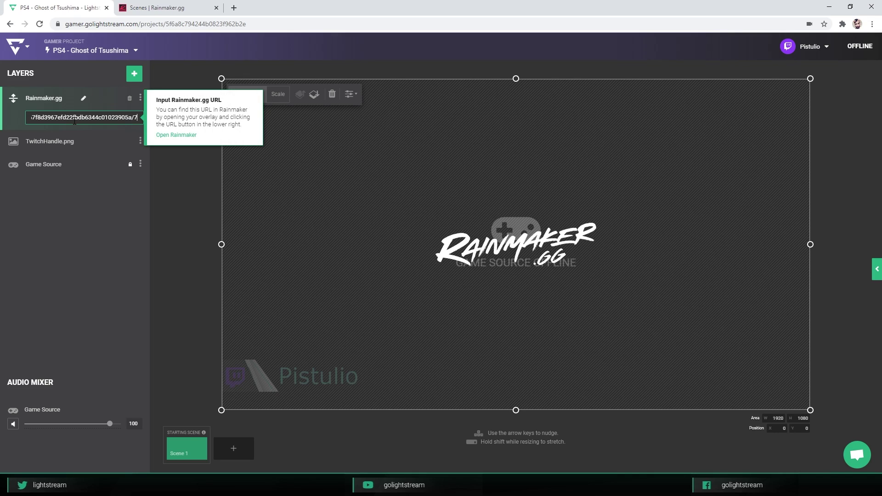
{"action": "key", "text": "Return"}
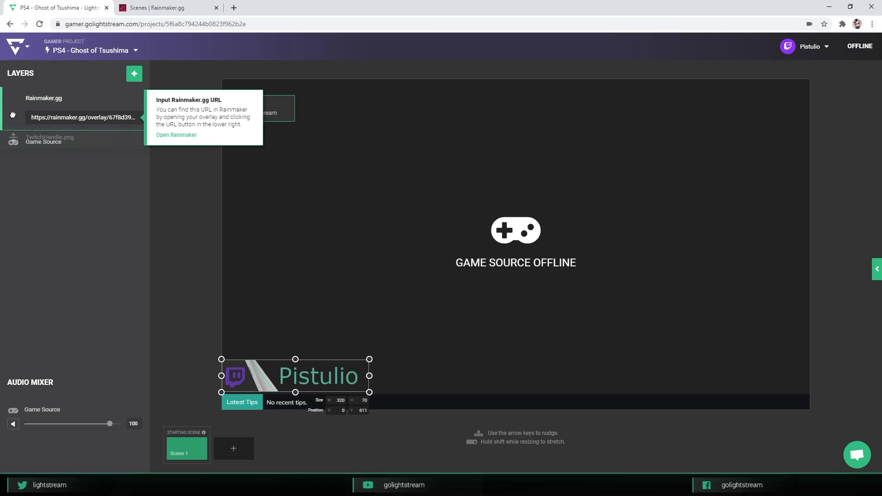
Move TwitchHandle.png above Rainmaker.gg, nudge it slightly lower, and lock it.
{"action": "mouse_move", "coordinate": [17, 101]}
{"action": "left_mouse_down"}
{"action": "mouse_move", "coordinate": [14, 88]}
{"action": "mouse_move", "coordinate": [15, 97]}
{"action": "left_mouse_up"}
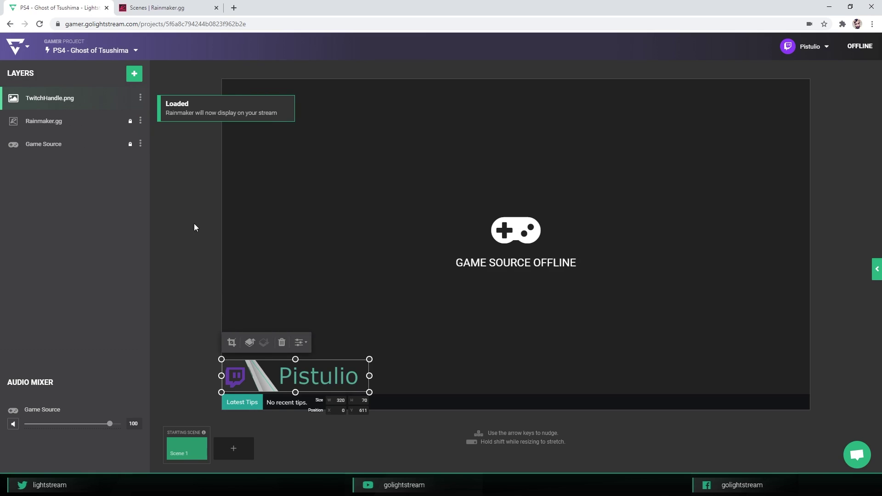
{"action": "left_click_drag", "start_coordinate": [264, 370], "coordinate": [264, 373]}
{"action": "left_click", "coordinate": [141, 97]}
{"action": "left_click", "coordinate": [129, 119]}
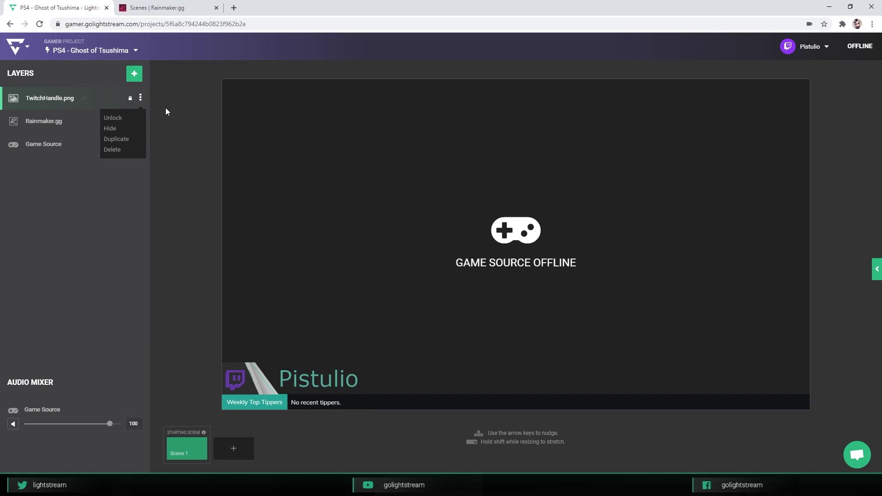
{"action": "left_click", "coordinate": [166, 112]}
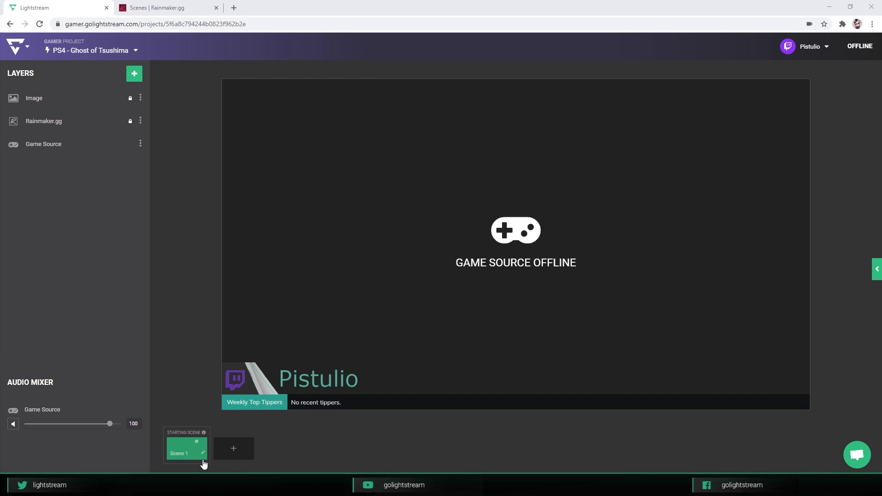
Add a scene playing the stream-starting video clip, make it the Starting Scene, then select Live.
{"action": "left_click", "coordinate": [226, 450]}
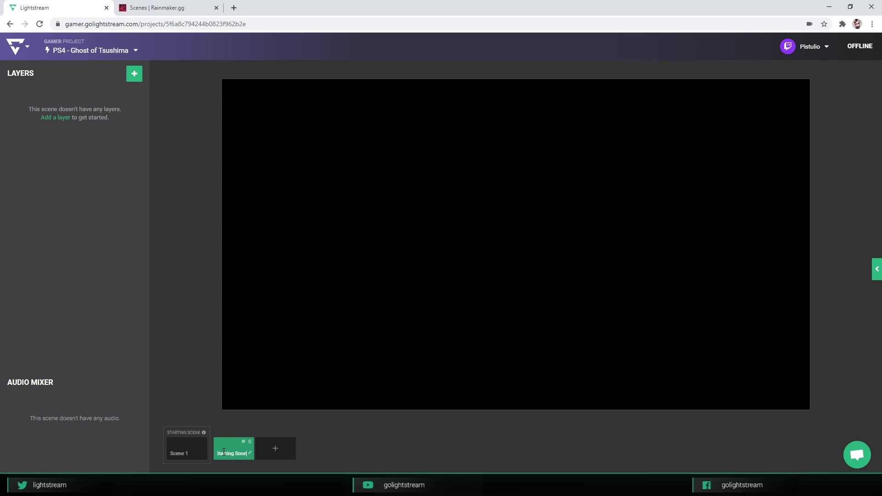
{"action": "left_click", "coordinate": [133, 75]}
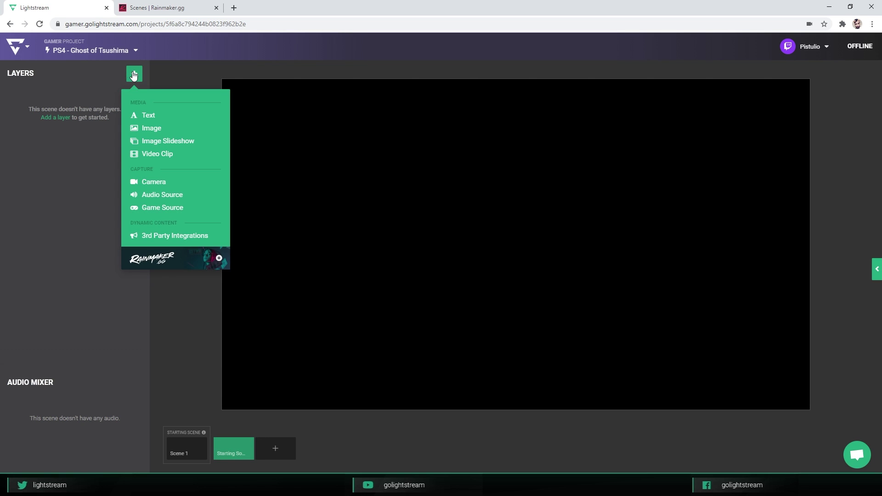
{"action": "left_click", "coordinate": [165, 154]}
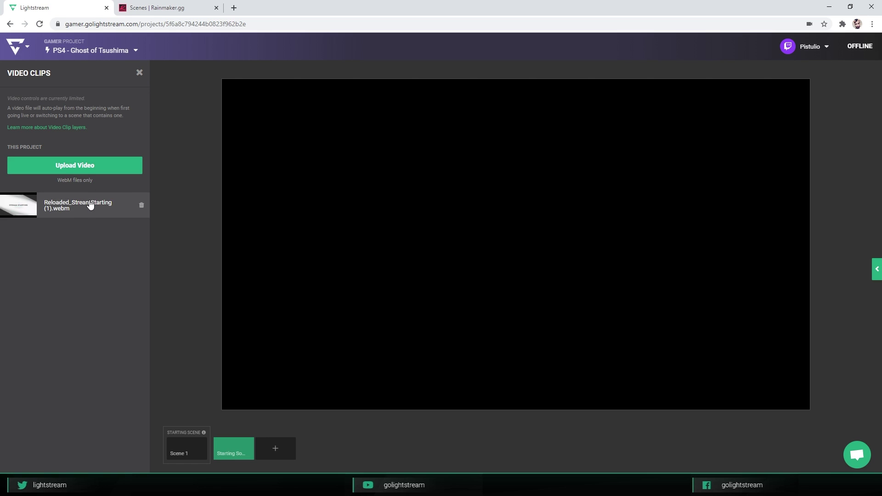
{"action": "left_click", "coordinate": [77, 210]}
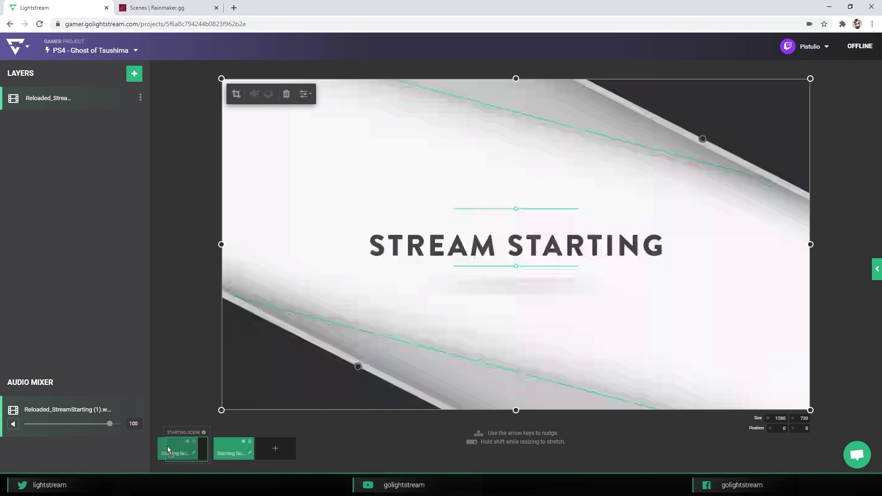
{"action": "left_click_drag", "start_coordinate": [168, 450], "coordinate": [171, 453]}
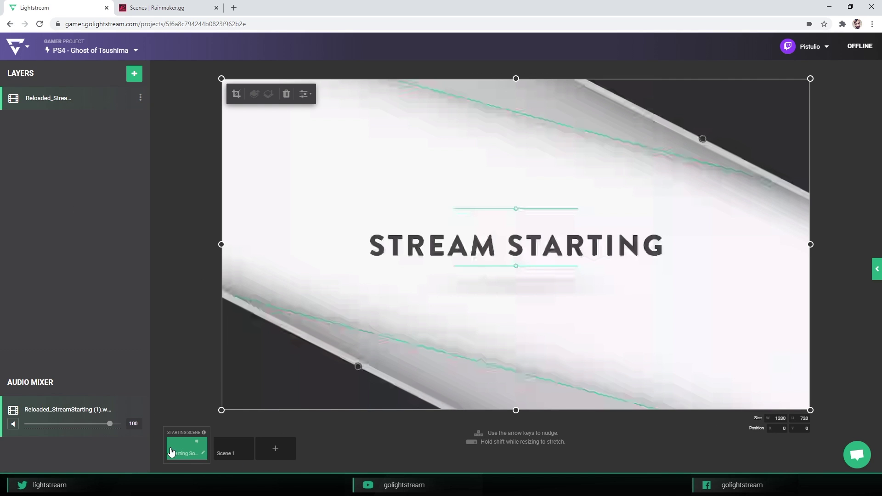
{"action": "left_click", "coordinate": [226, 456]}
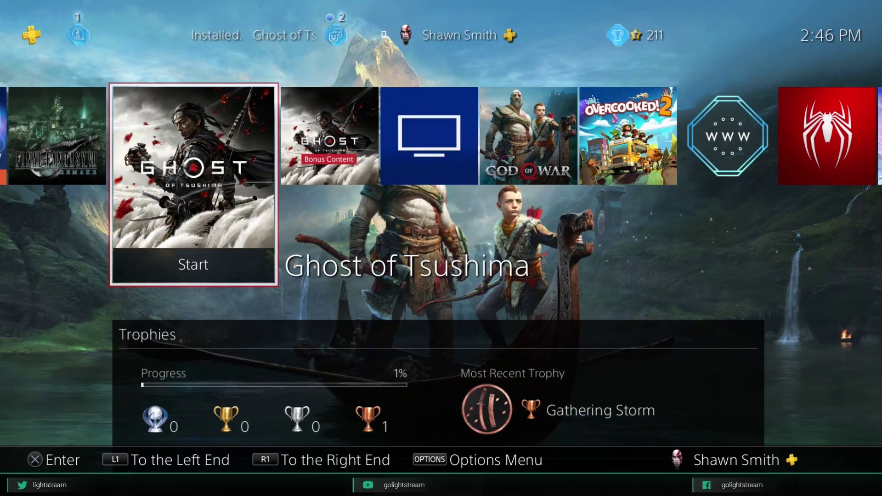
Go to Settings > Network > Set Up Internet Connection and choose Use a LAN Cable.
{"action": "key", "text": "Up"}
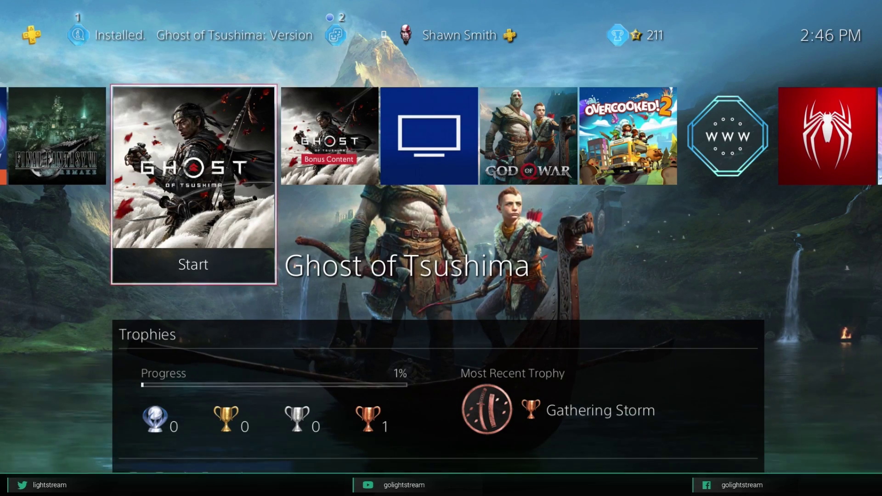
{"action": "key", "text": "Left"}
{"action": "key", "text": "Return"}
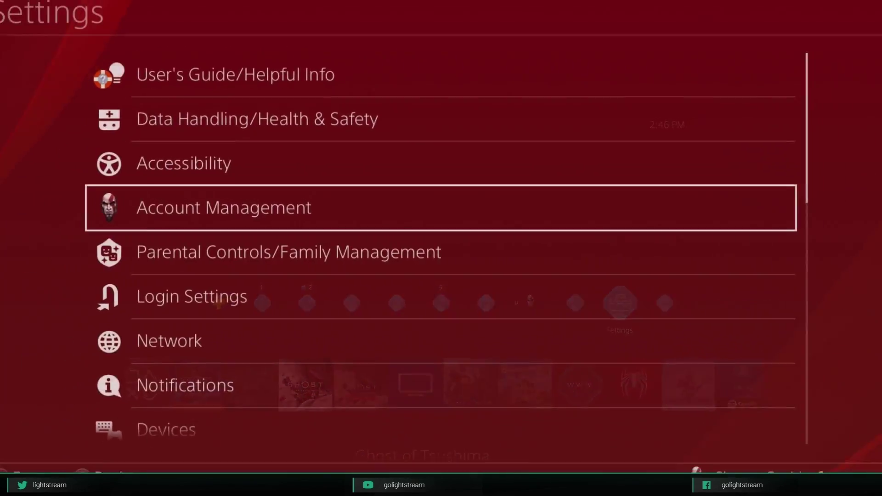
{"action": "key", "text": "Down"}
{"action": "key", "text": "Down"}
{"action": "key", "text": "Down"}
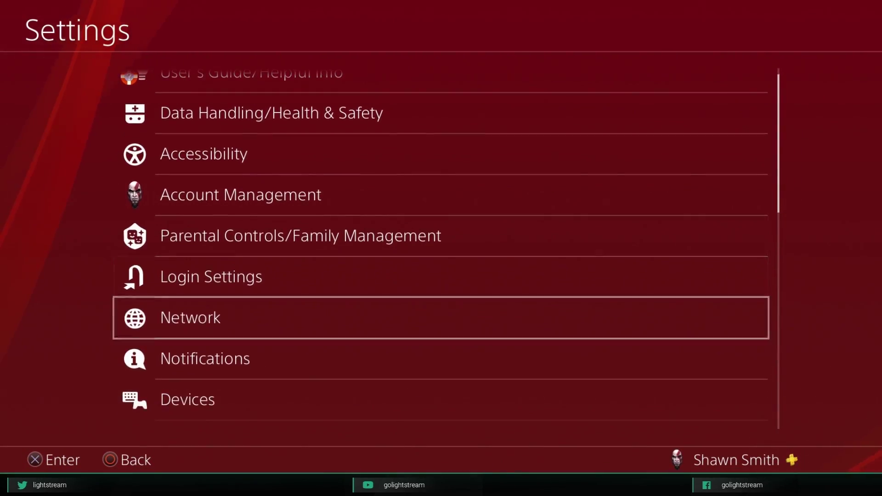
{"action": "key", "text": "Return"}
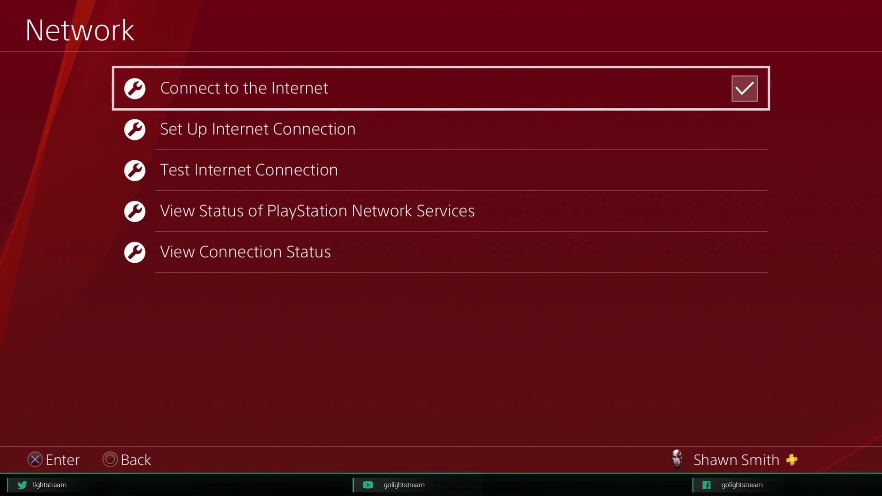
{"action": "key", "text": "Down"}
{"action": "key", "text": "Return"}
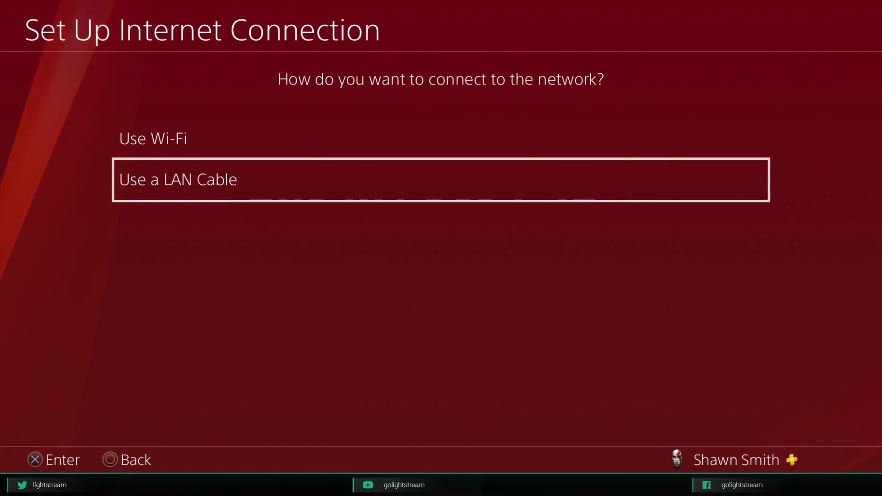
{"action": "key", "text": "Return"}
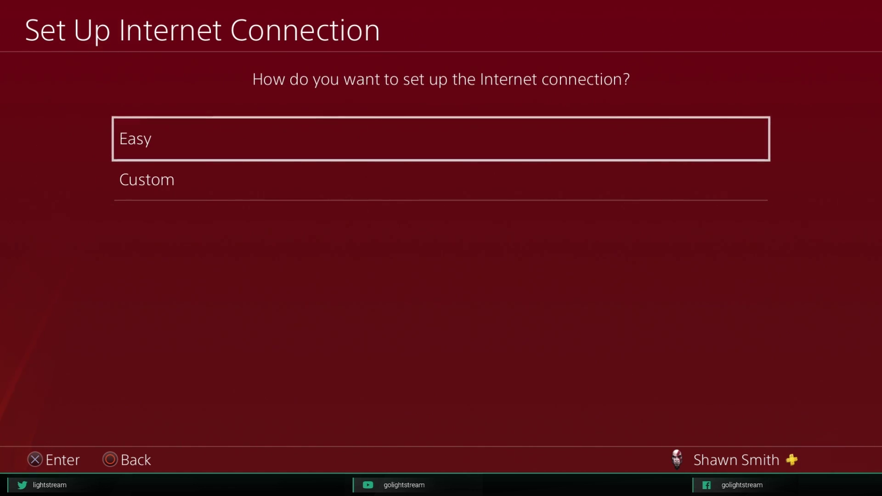
Choose Custom setup with automatic IP, unspecified DHCP host name and manual DNS.
{"action": "key", "text": "Down"}
{"action": "key", "text": "Return"}
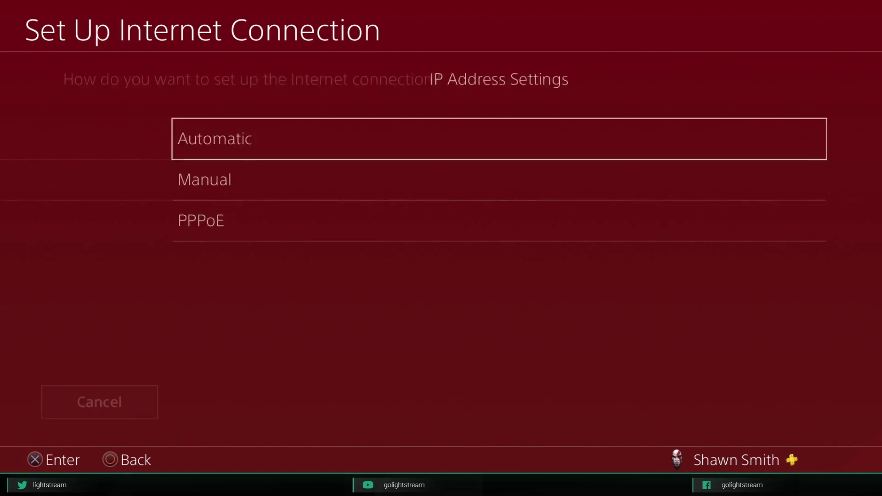
{"action": "key", "text": "Return"}
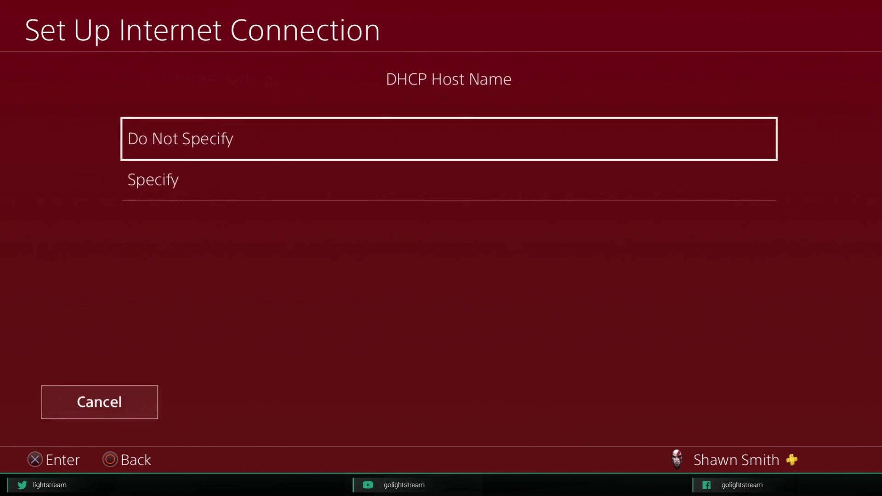
{"action": "key", "text": "Return"}
{"action": "key", "text": "Down"}
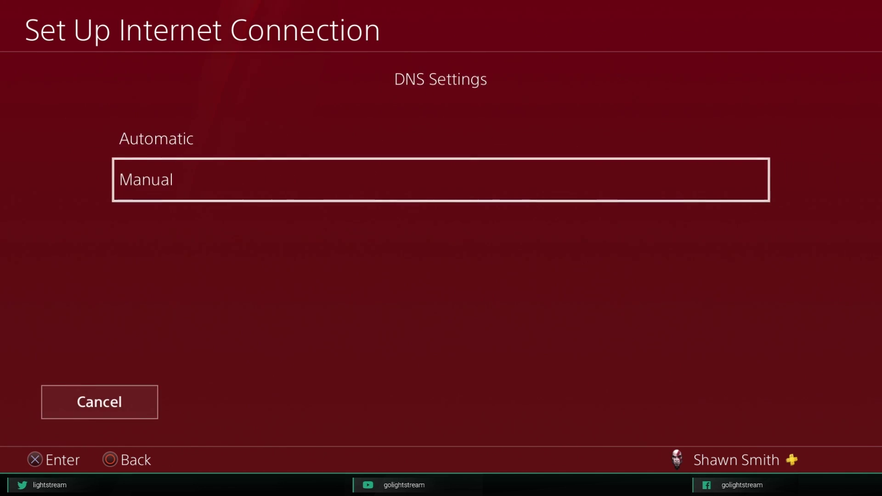
{"action": "key", "text": "Return"}
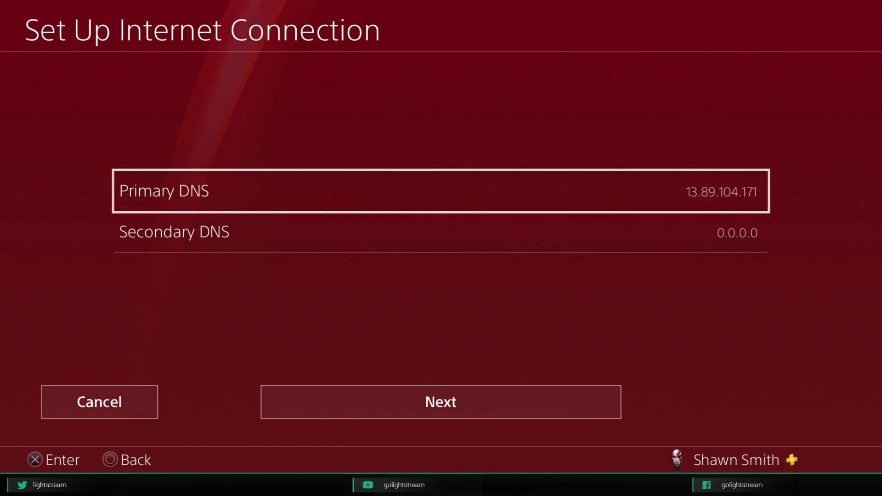
Enter 13.89.104.171 as the primary DNS and continue past the secondary DNS.
{"action": "key", "text": "Return"}
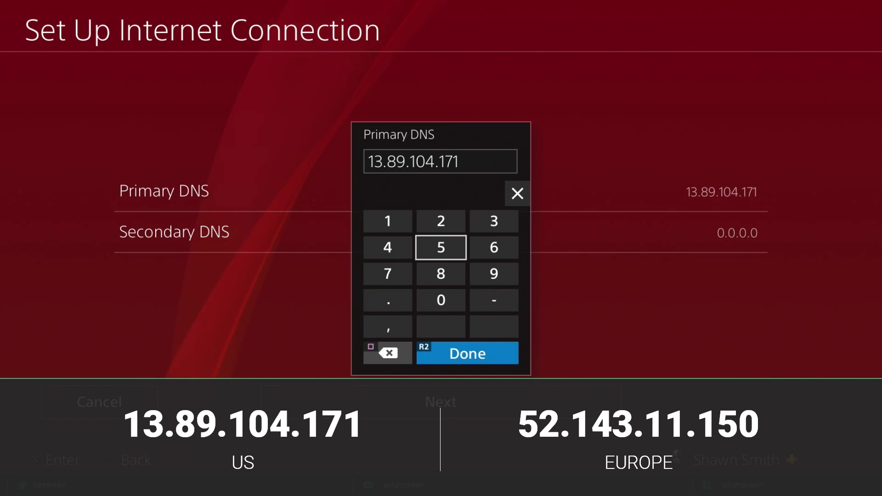
{"action": "key", "text": "Return"}
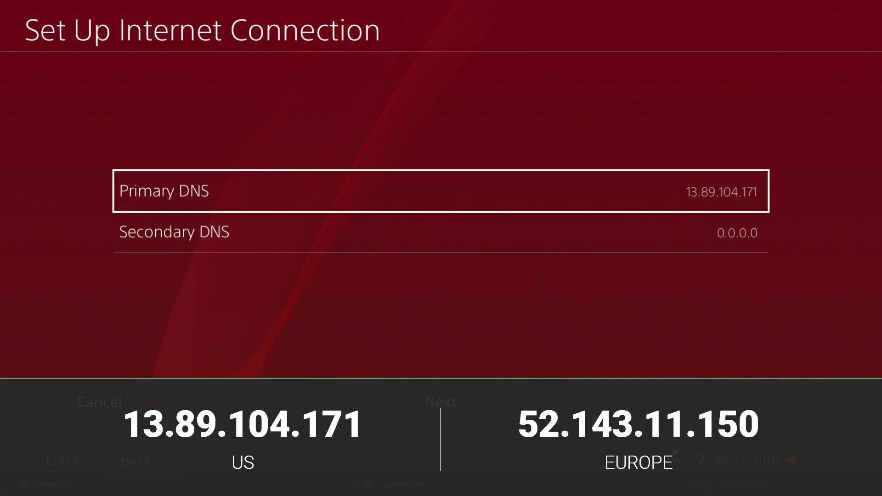
{"action": "key", "text": "Down"}
{"action": "key", "text": "Down"}
{"action": "key", "text": "Return"}
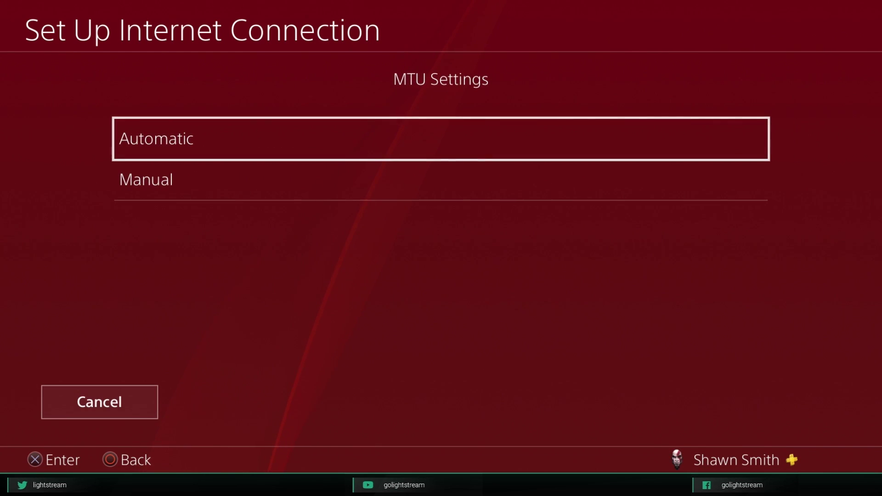
Keep MTU automatic, use no proxy, test the connection, and return home.
{"action": "key", "text": "Return"}
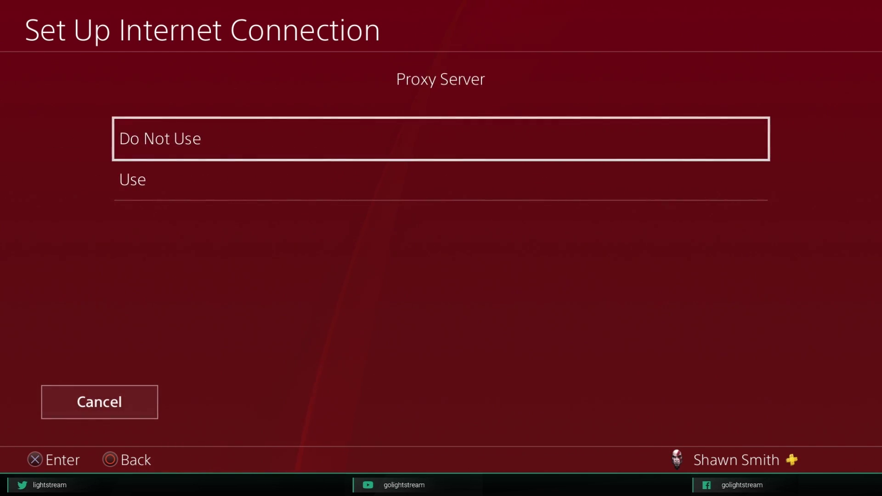
{"action": "key", "text": "Return"}
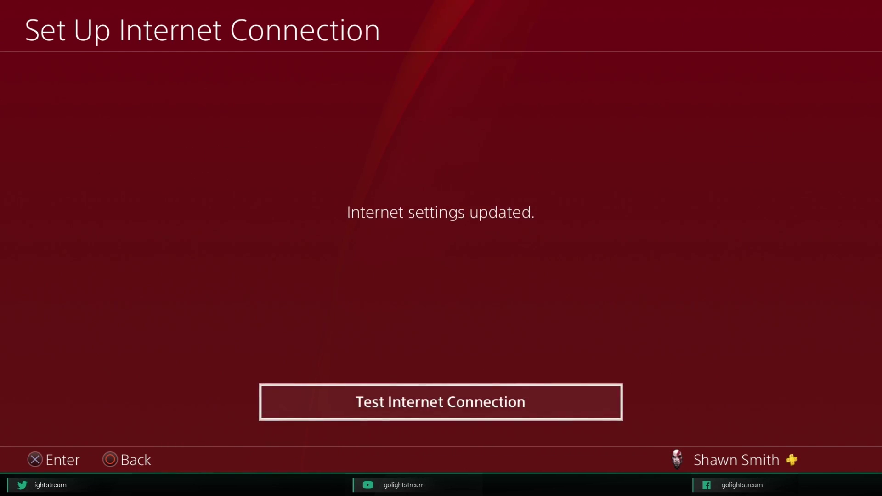
{"action": "key", "text": "Return"}
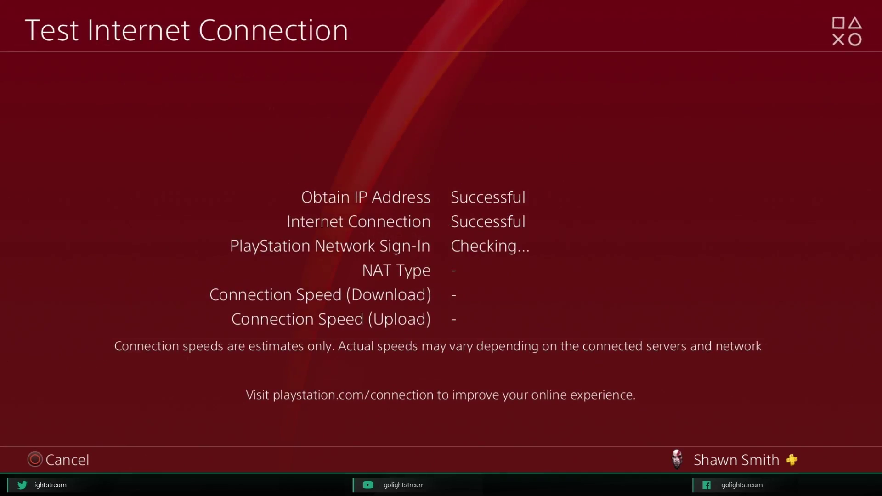
{"action": "key", "text": "super"}
{"action": "key", "text": "Down"}
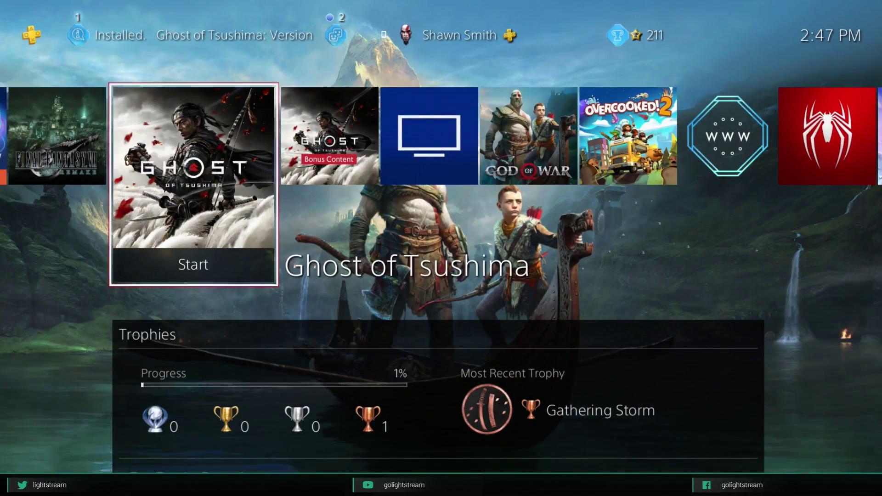
Launch Ghost of Tsushima and broadcast it to Twitch titled Test at 720p - High (60fps).
{"action": "key", "text": "Return"}
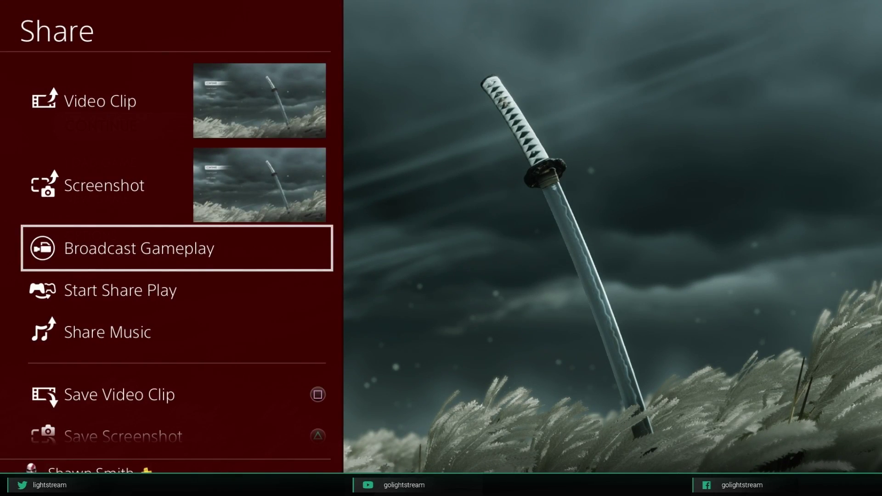
{"action": "key", "text": "Return"}
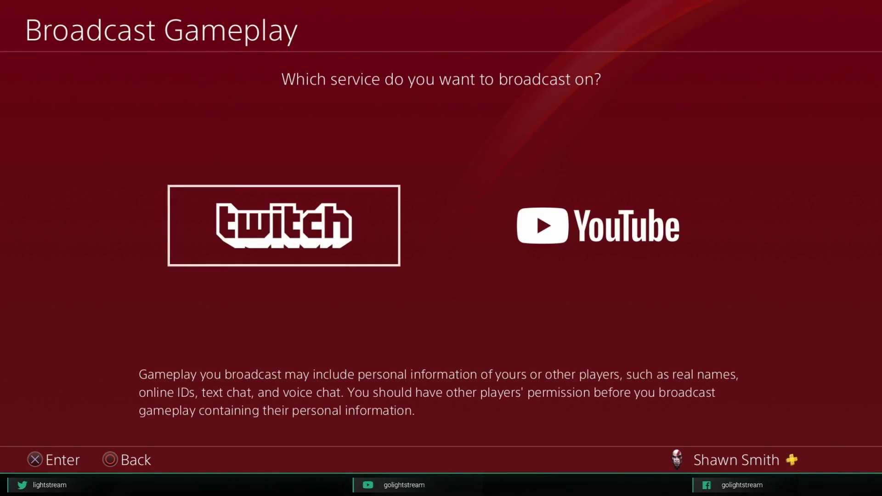
{"action": "key", "text": "Return"}
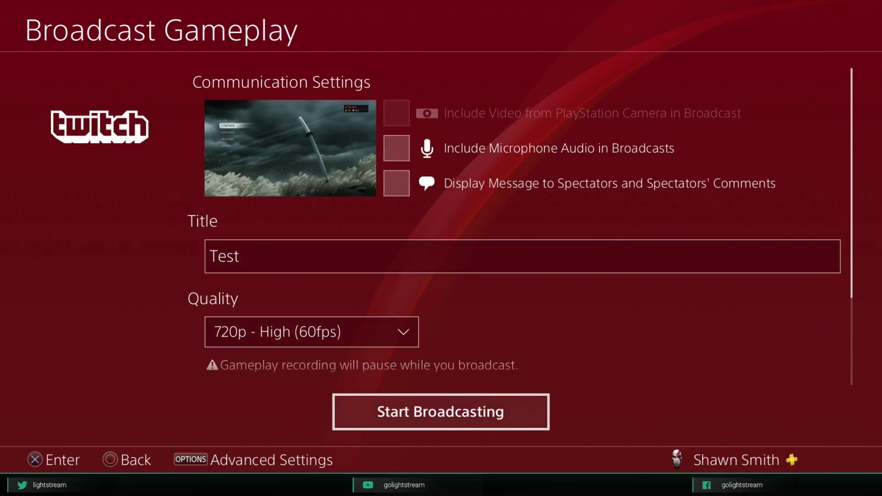
{"action": "key", "text": "Up"}
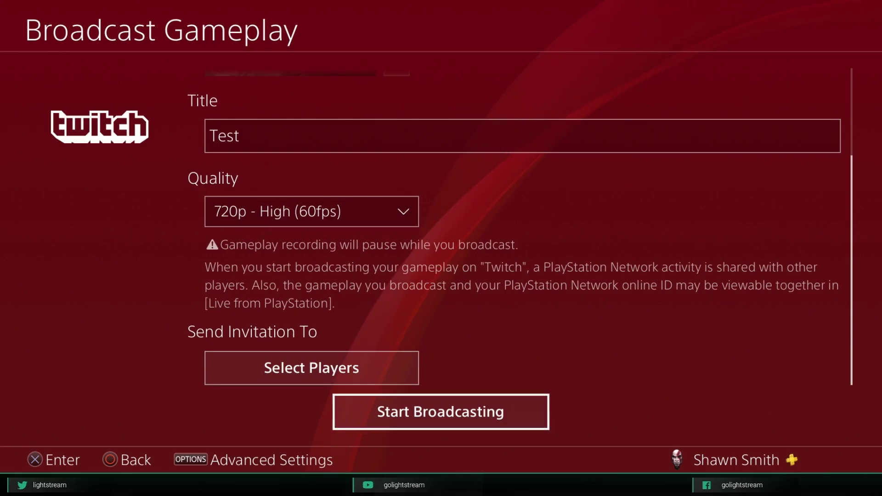
{"action": "key", "text": "Return"}
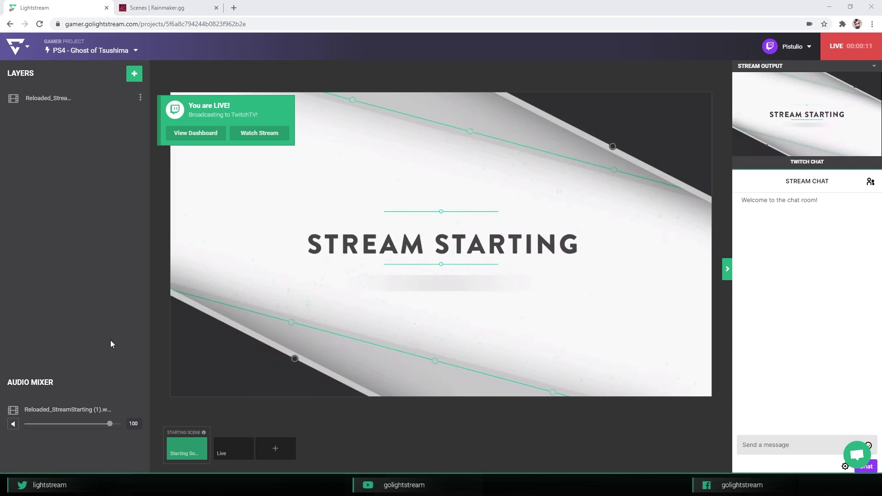
Cut the broadcast over to the Live scene showing Ghost of Tsushima's title menu.
{"action": "left_click", "coordinate": [238, 451]}
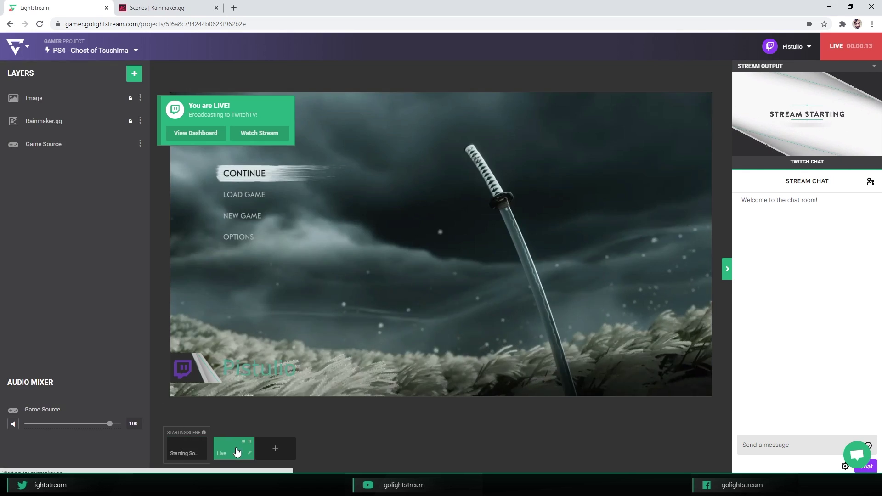